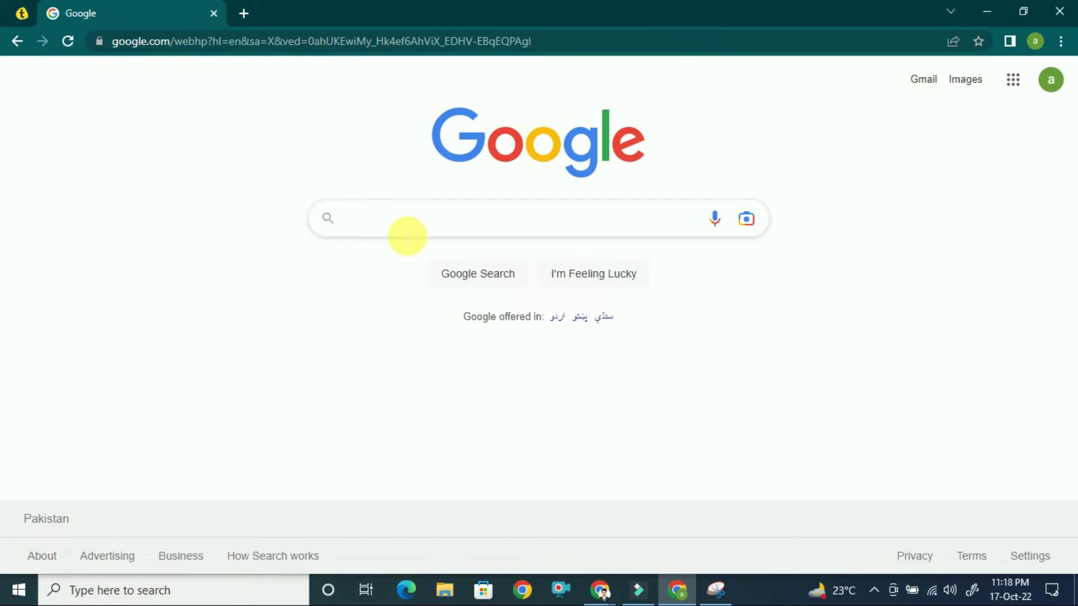
Run a Google search for 'trint' using the recent-search suggestion
click(380, 226)
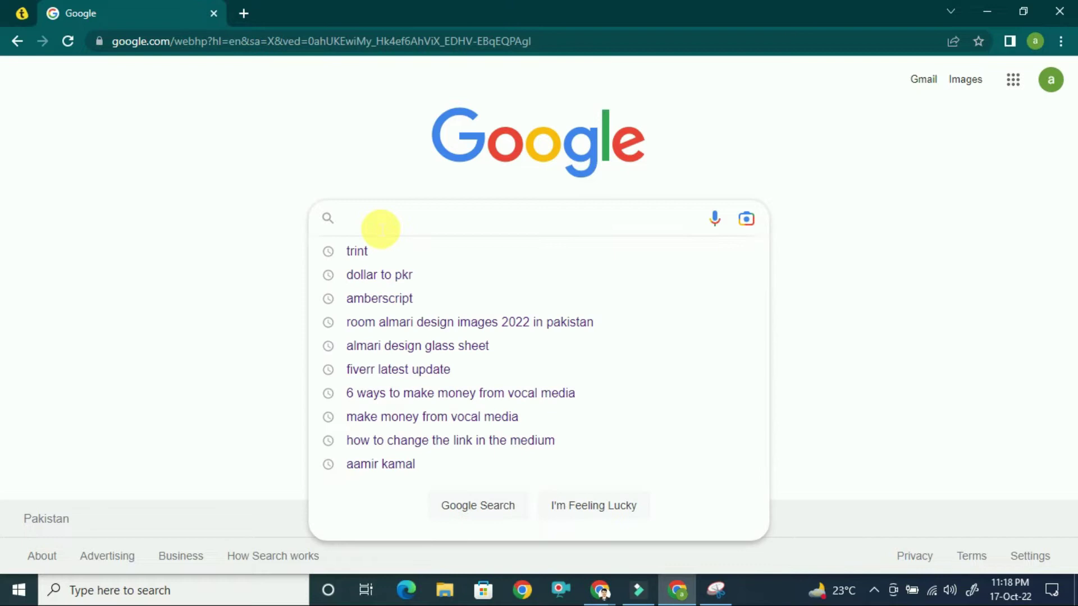
click(375, 255)
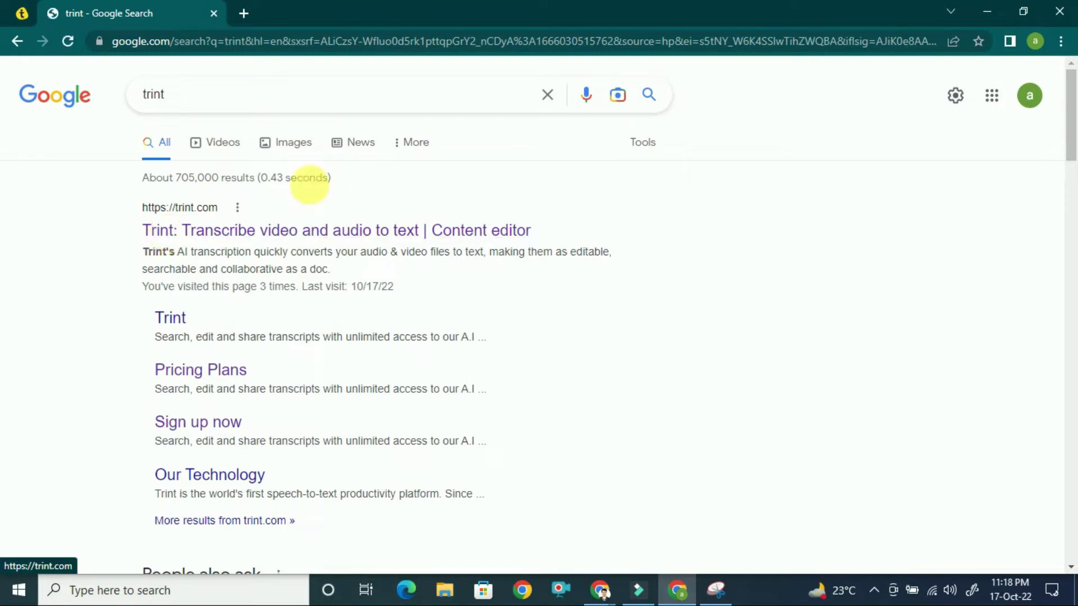
Open the top trint.com result in a new tab and switch to it
right_click(179, 231)
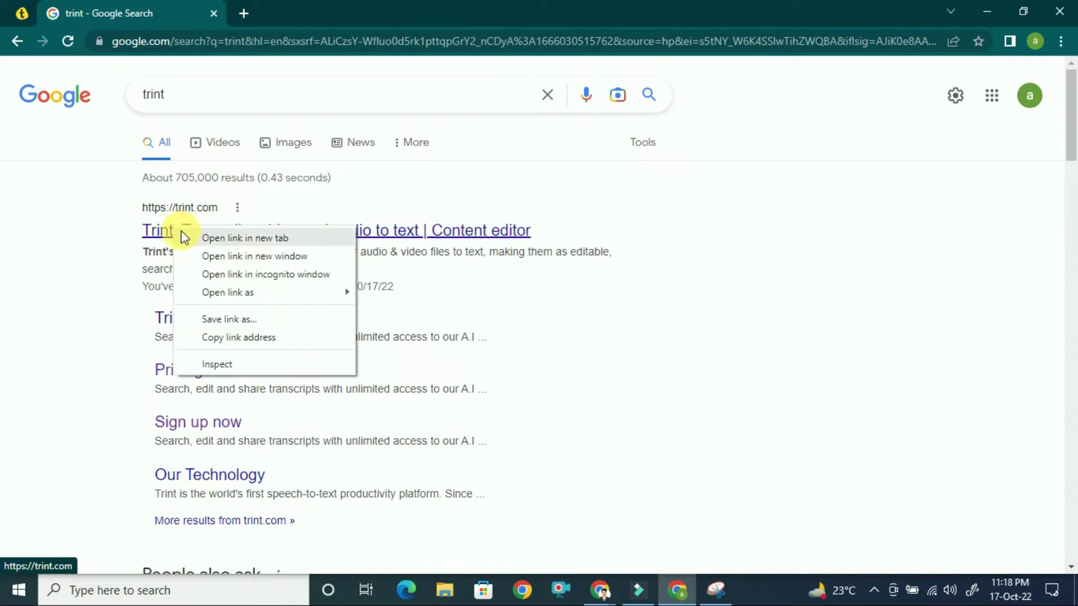
click(224, 237)
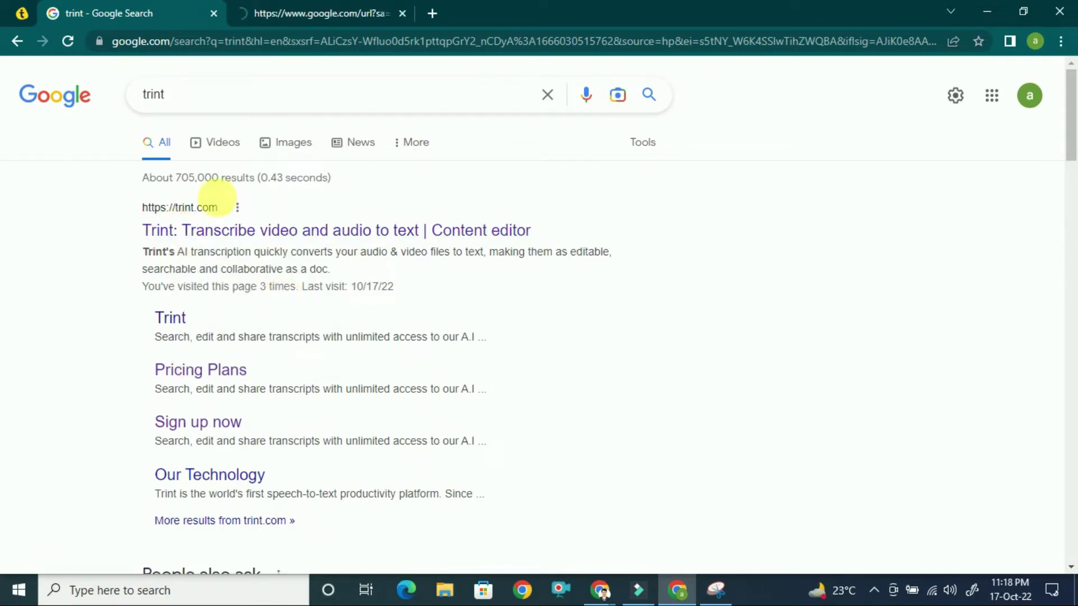
click(251, 5)
mouse_move(295, 87)
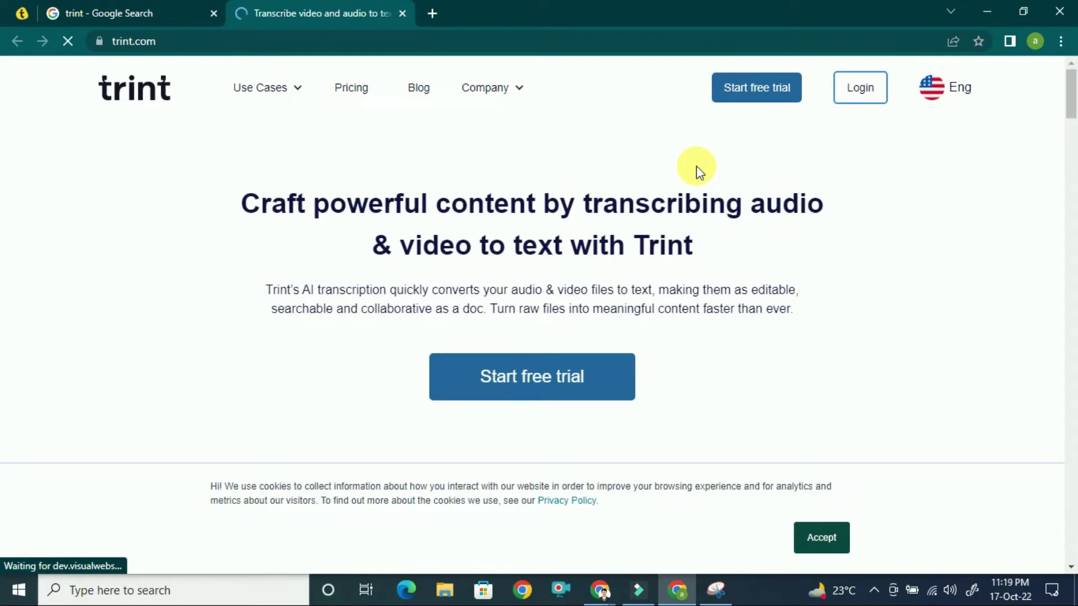
Start the free trial, collapse the Getting Started checklist, and begin a new upload
click(761, 94)
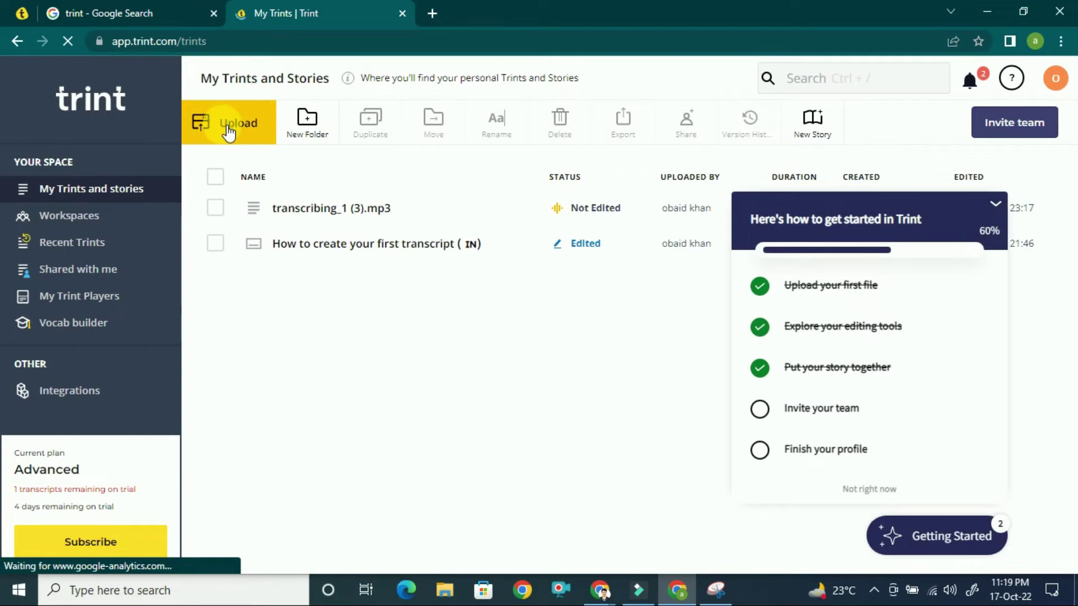
click(991, 204)
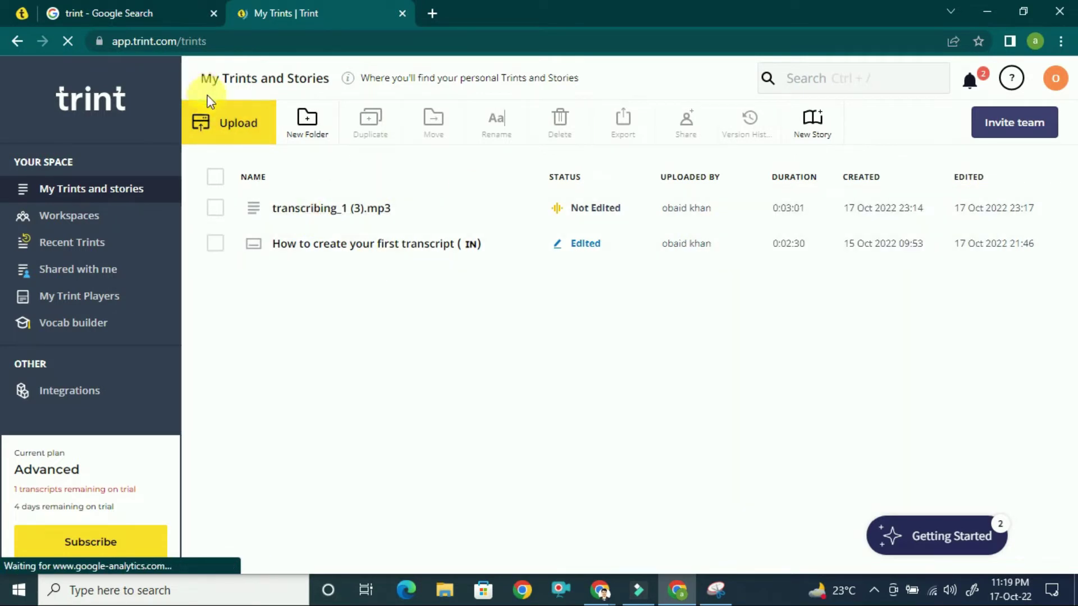
click(222, 121)
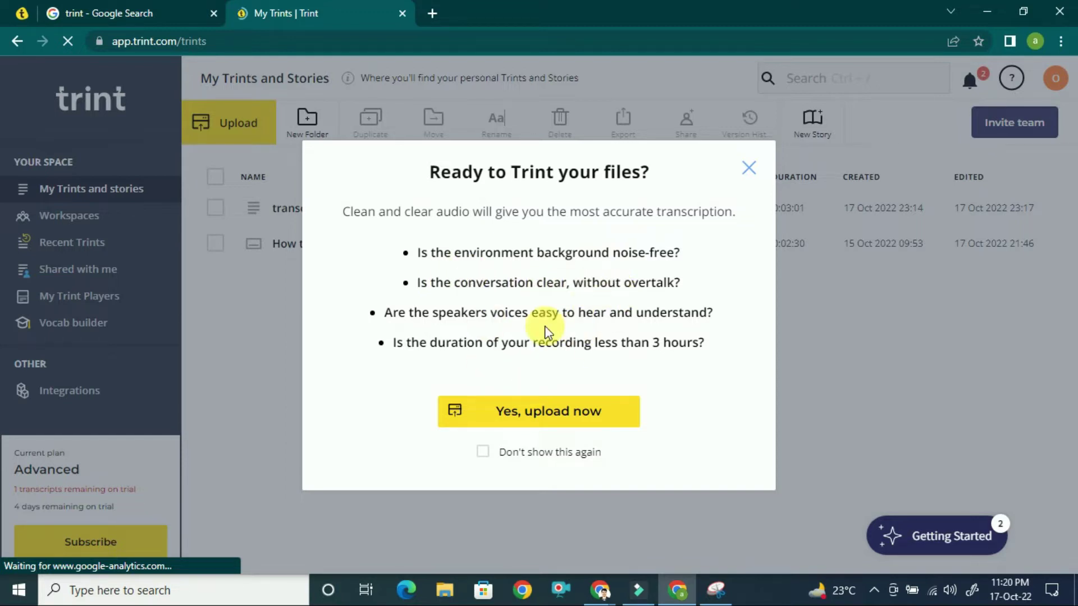
Confirm uploading now and browse My Device to the Downloads folder
click(534, 416)
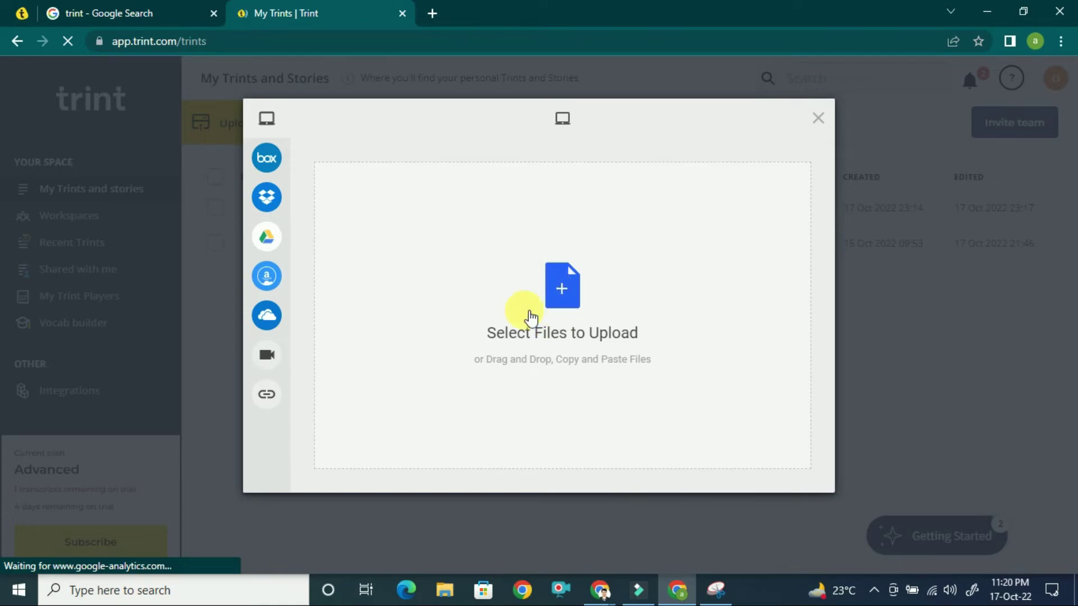
mouse_move(264, 277)
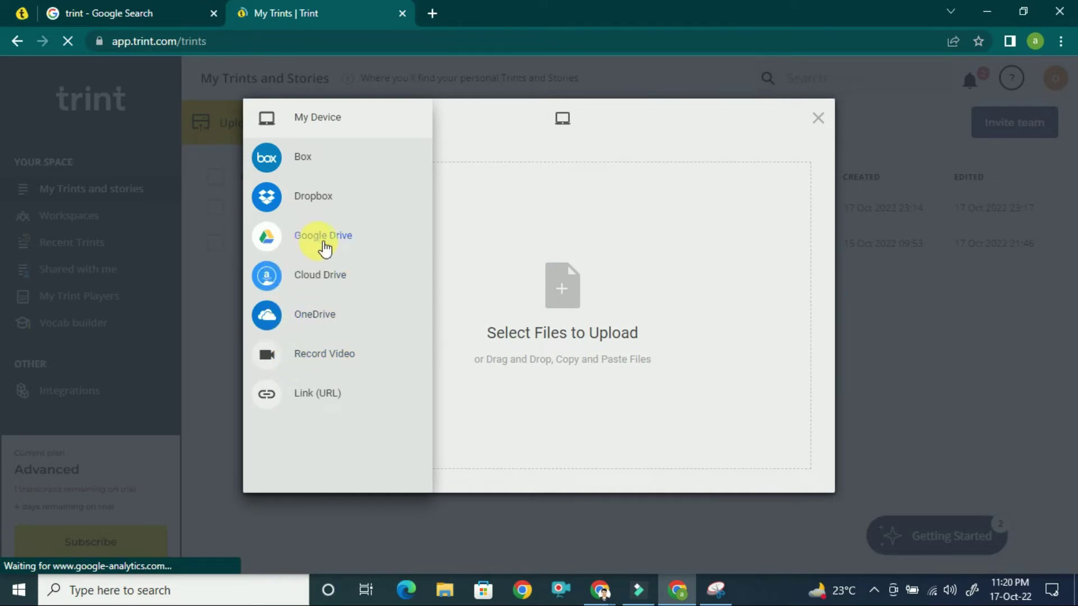
click(565, 291)
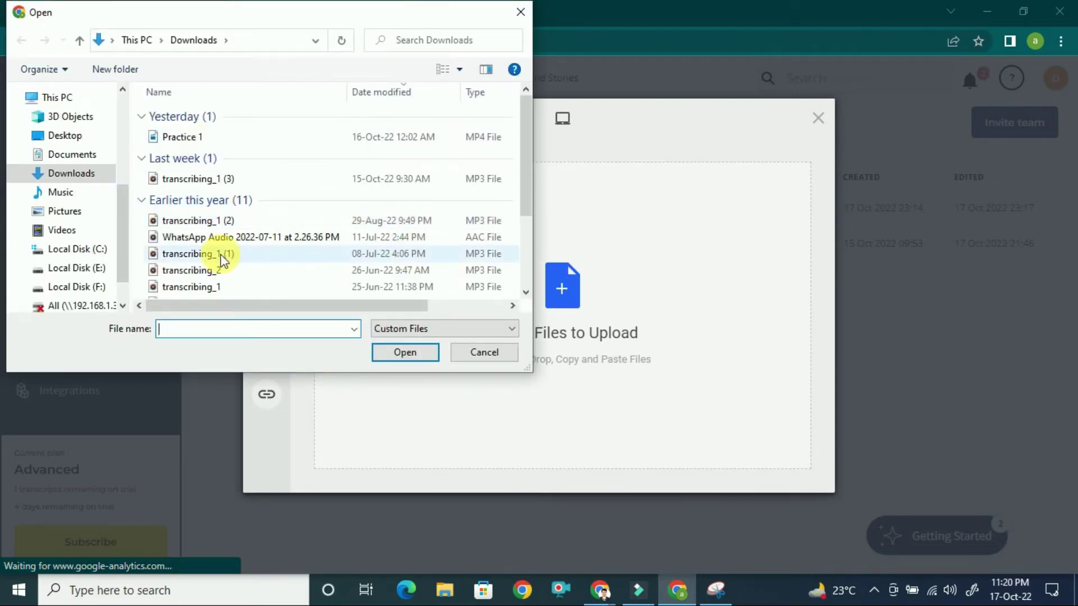
Select transcribing_2.mp3 for upload, then close the upload window
double_click(190, 272)
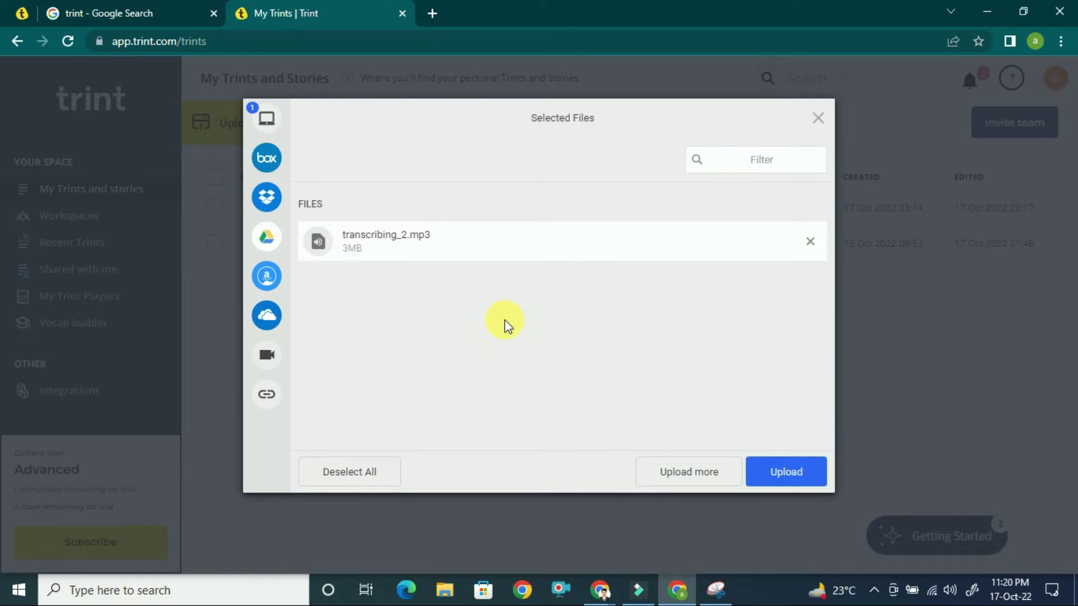
click(817, 119)
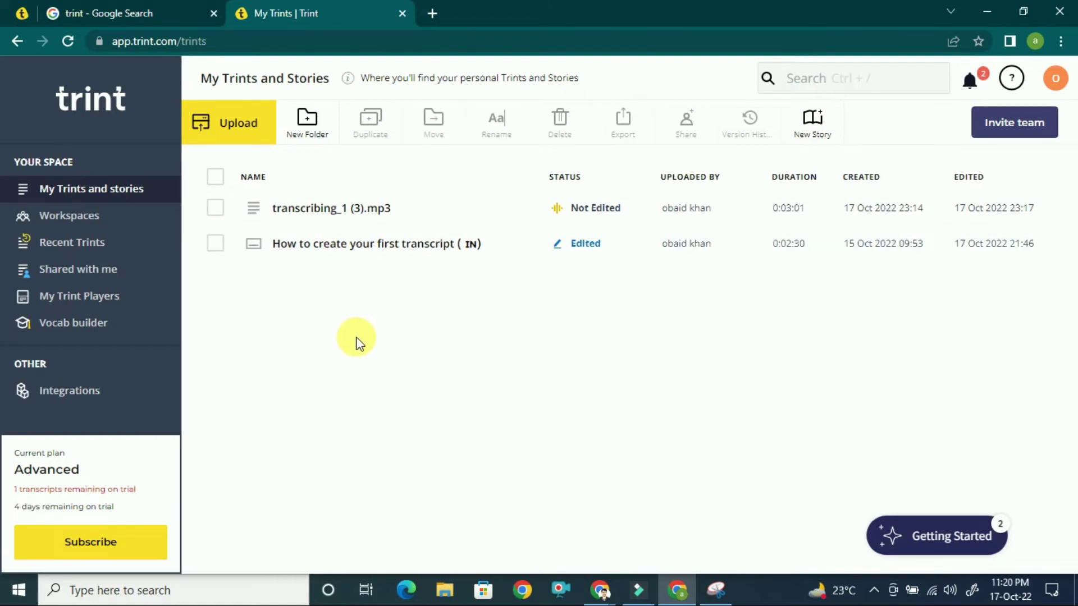
click(216, 208)
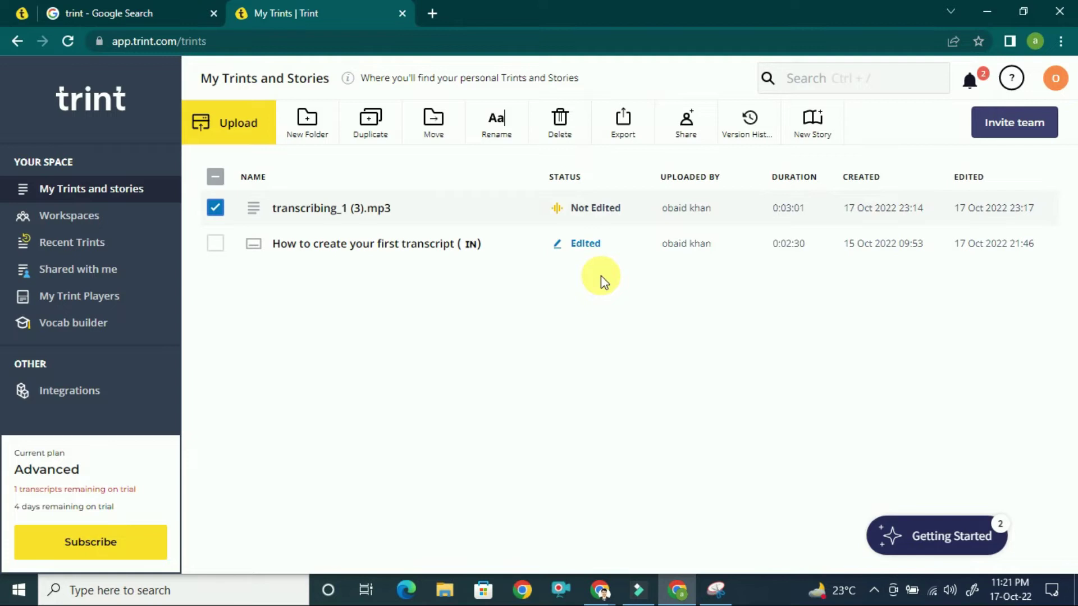
click(215, 209)
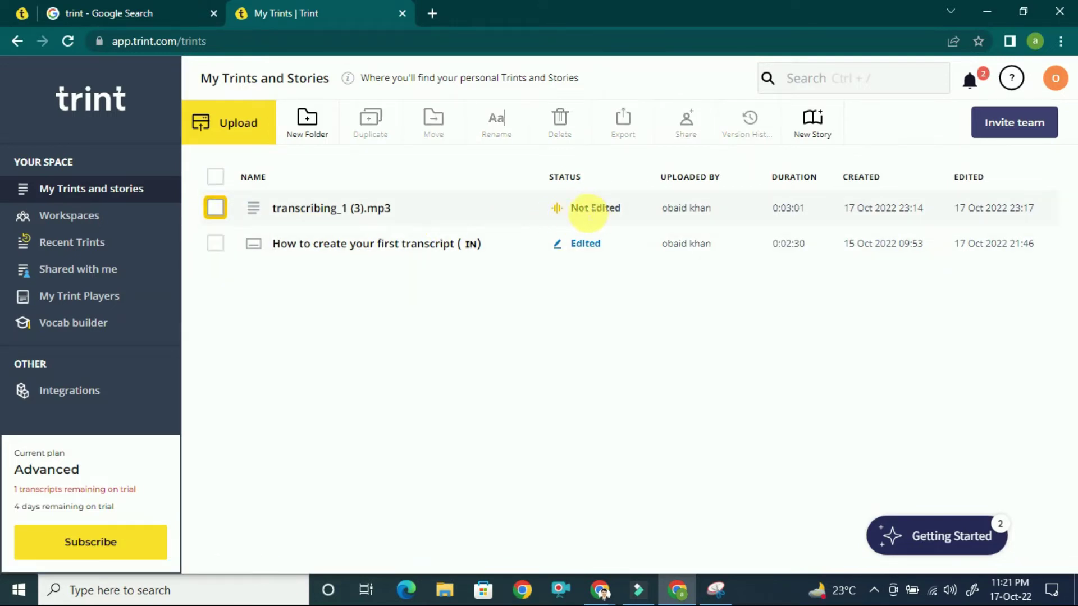
drag(571, 208, 620, 208)
click(627, 211)
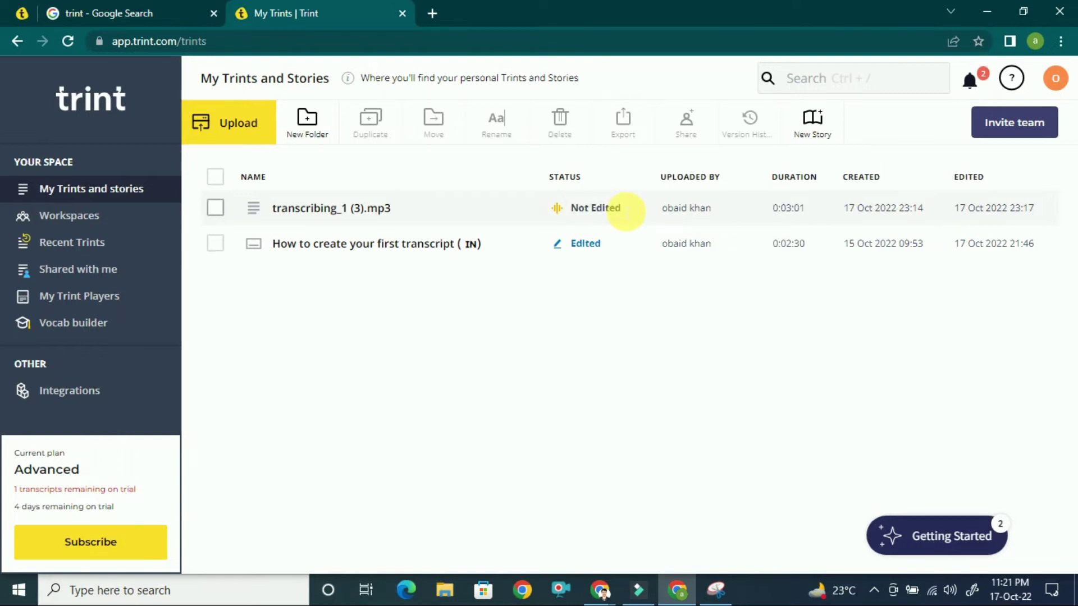
Open transcribing_1 (3).mp3 and play it to 00:00:26, where the next speaker begins
click(312, 213)
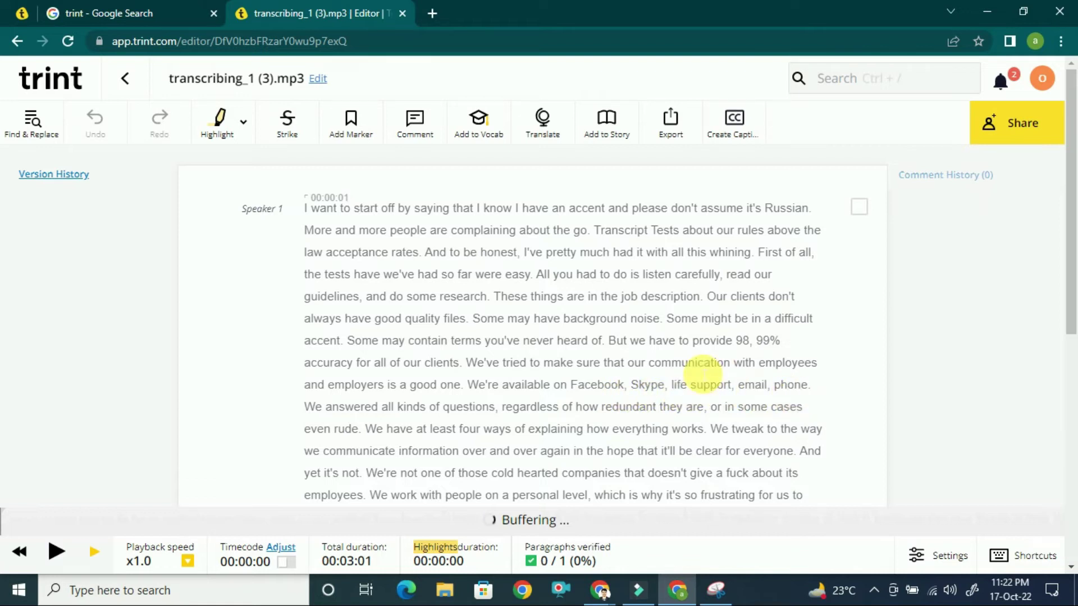
mouse_move(1070, 233)
mouse_down()
mouse_move(1074, 419)
mouse_move(1072, 214)
mouse_up()
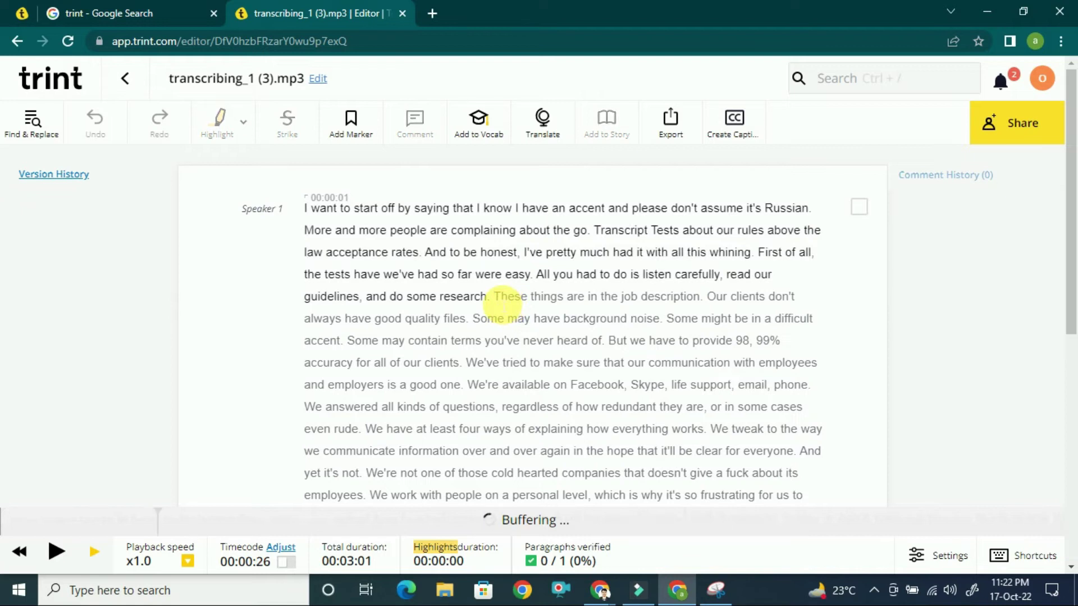
Split the paragraph before 'These things are in the job description.' and label it Person 1
key(Return)
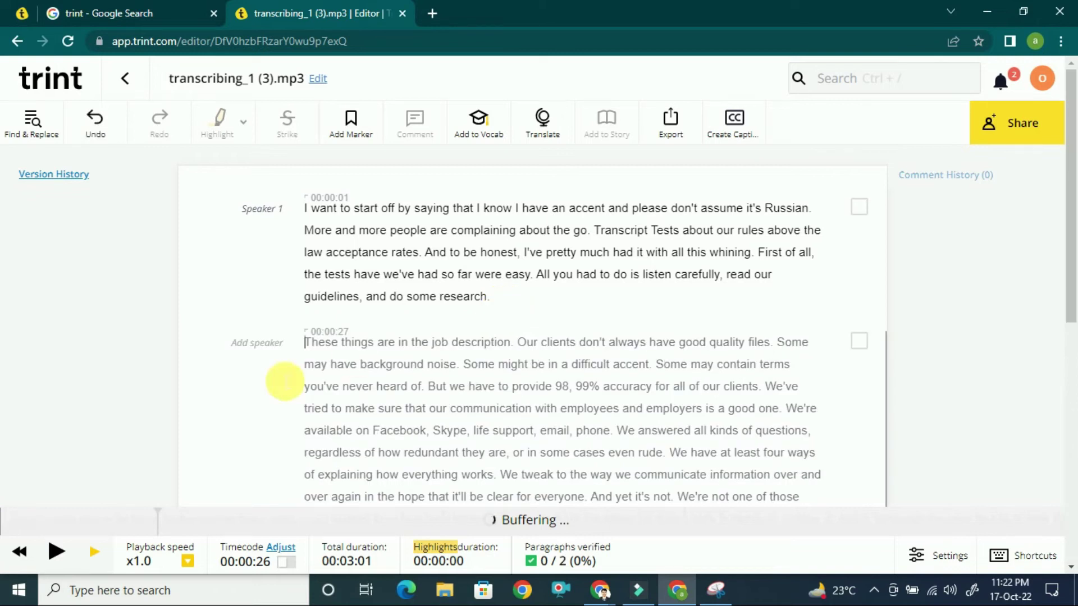
click(252, 347)
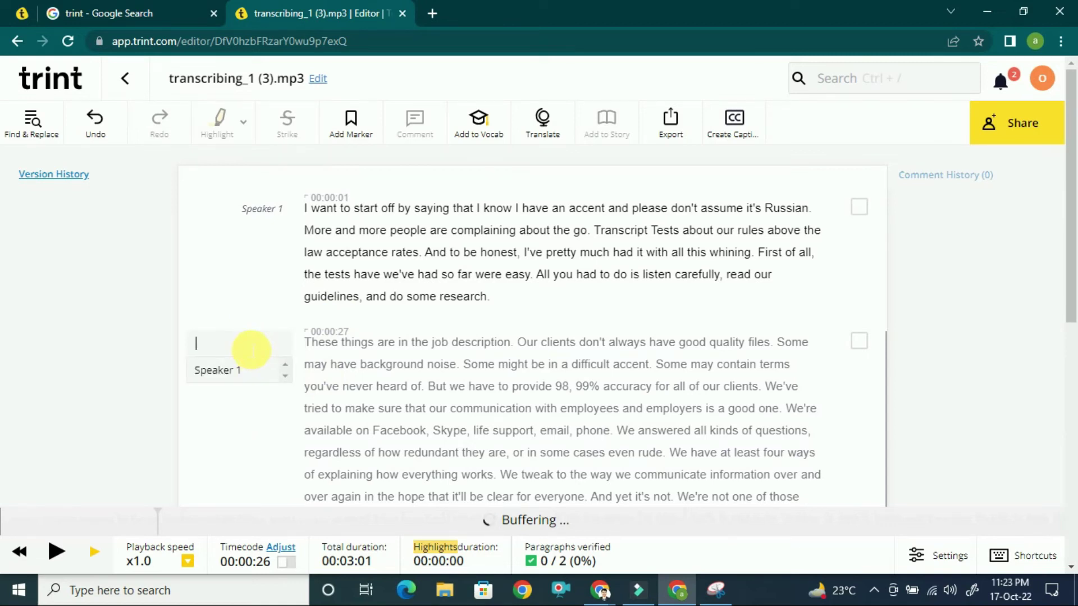
text(P)
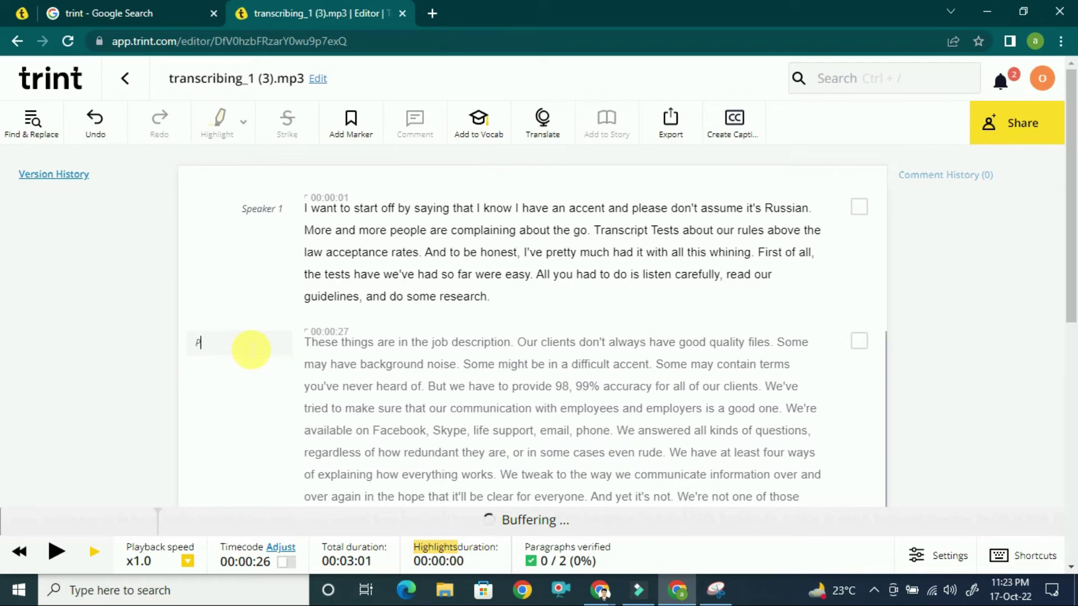
text(erson 1)
click(354, 365)
Relabel the first paragraph's speaker from Speaker 1 to Person 2
click(263, 216)
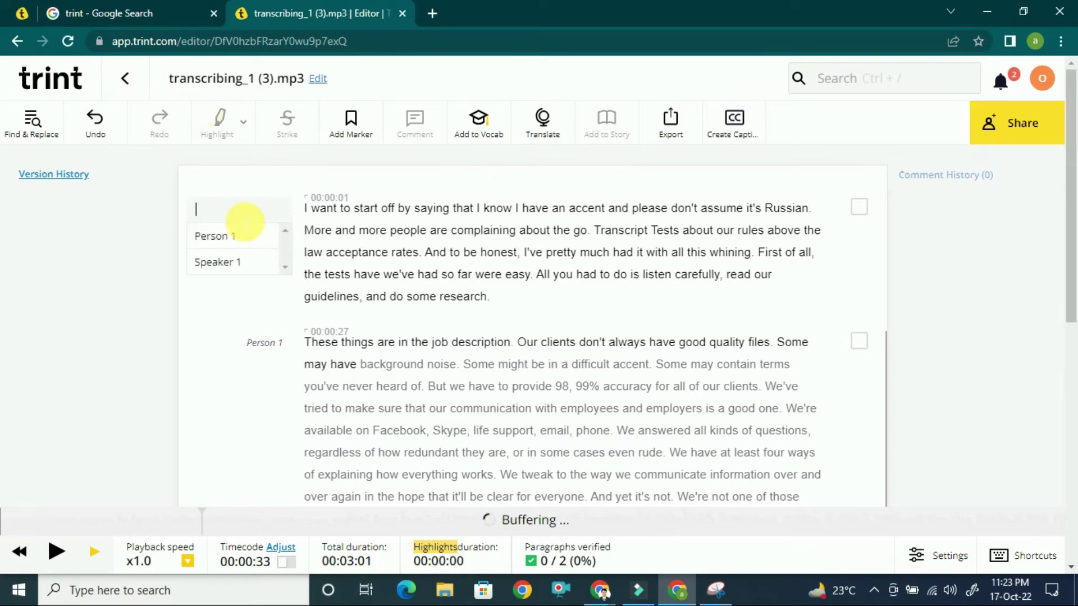
text(Person 2)
key(Return)
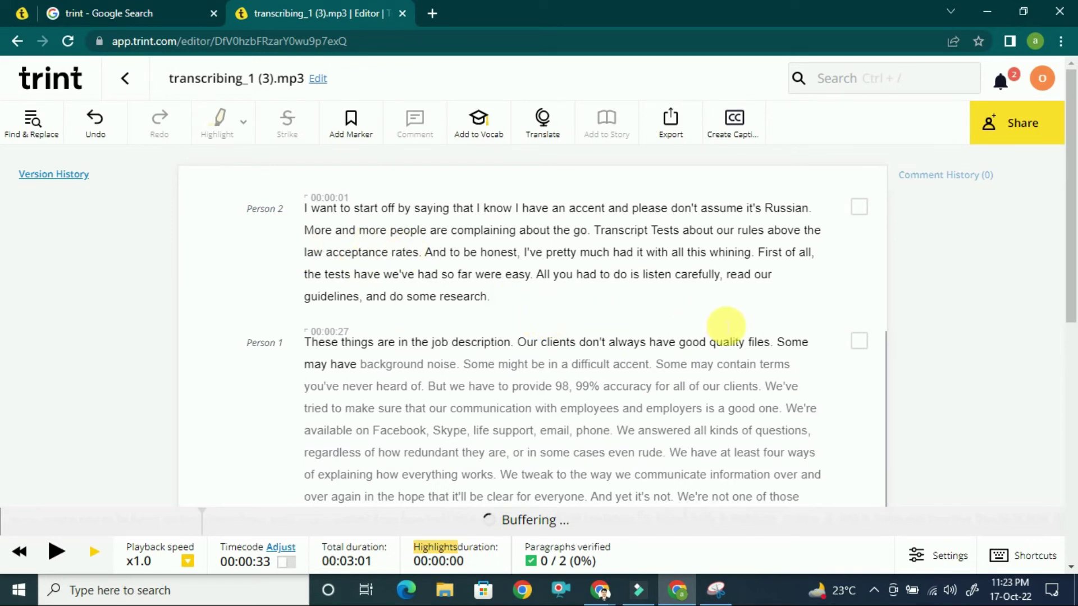
Mark the Person 2 paragraph as verified
mouse_move(1070, 255)
mouse_down()
mouse_move(1074, 393)
mouse_move(1070, 247)
mouse_up()
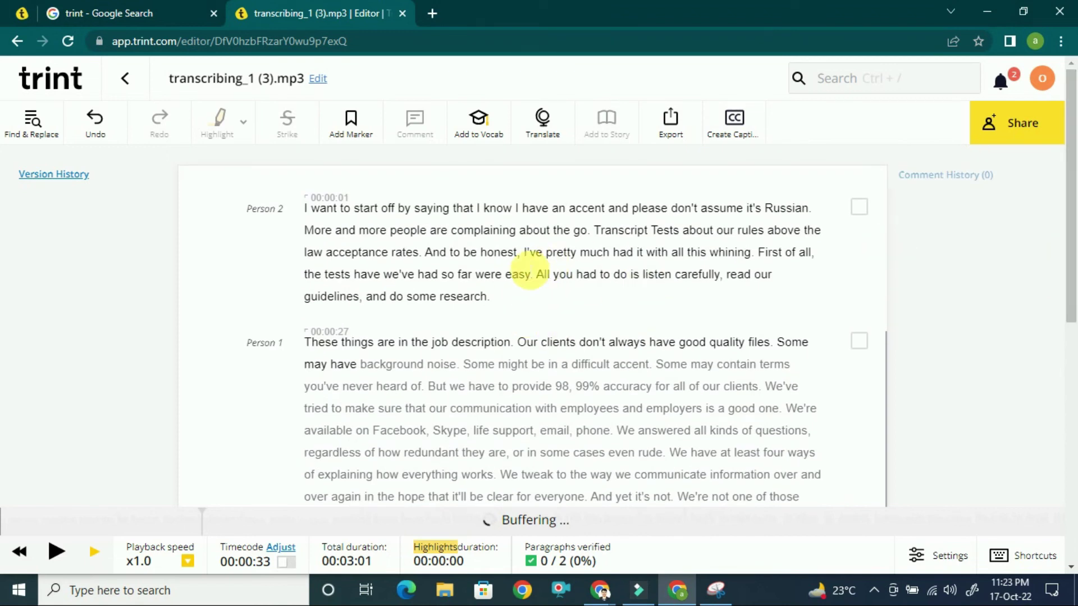
drag(497, 296, 322, 209)
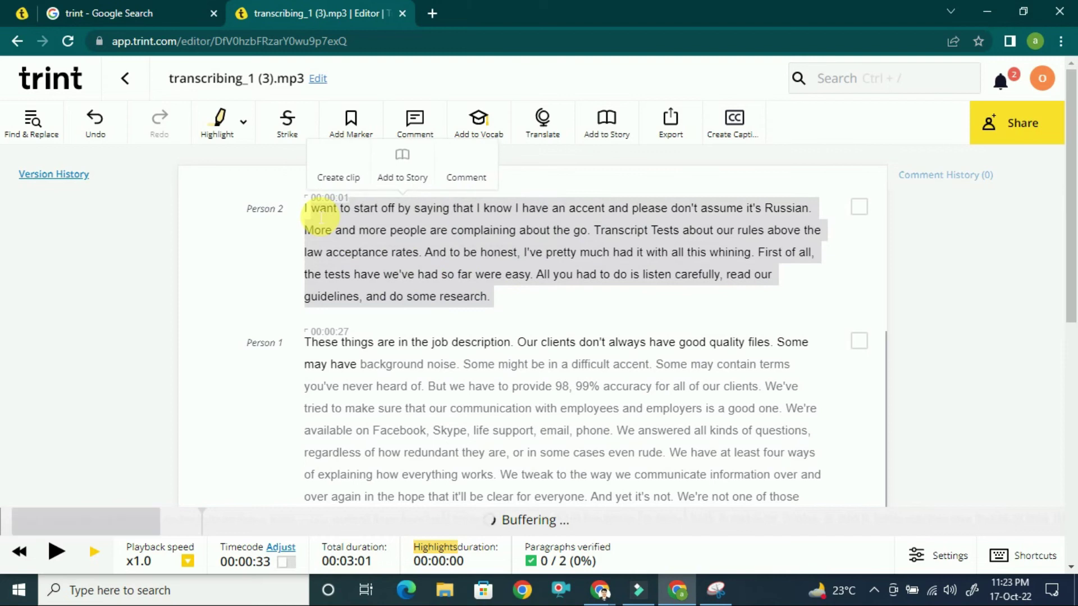
click(397, 240)
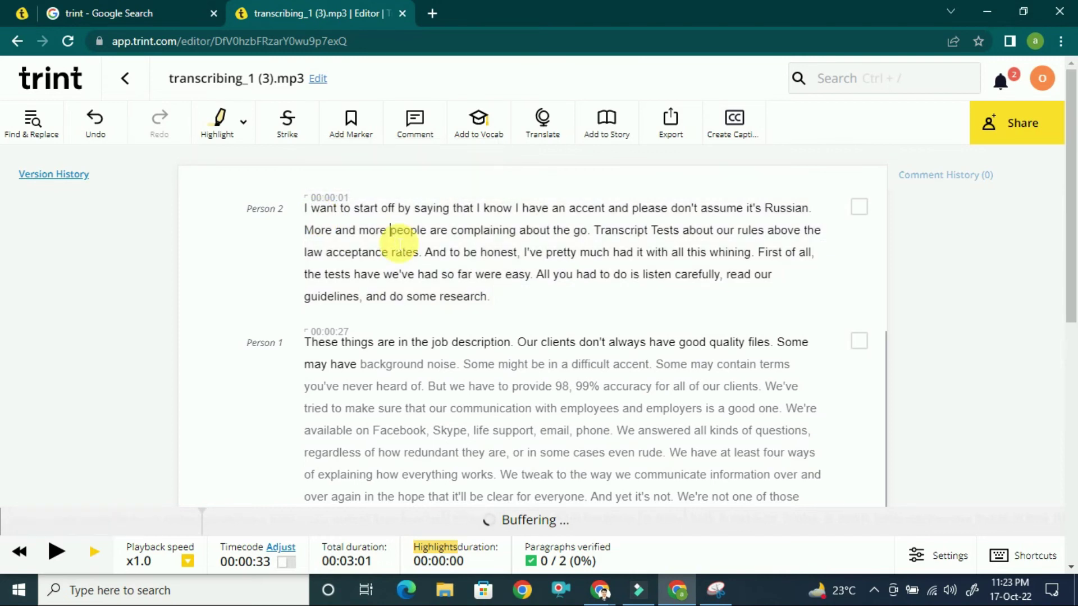
click(859, 206)
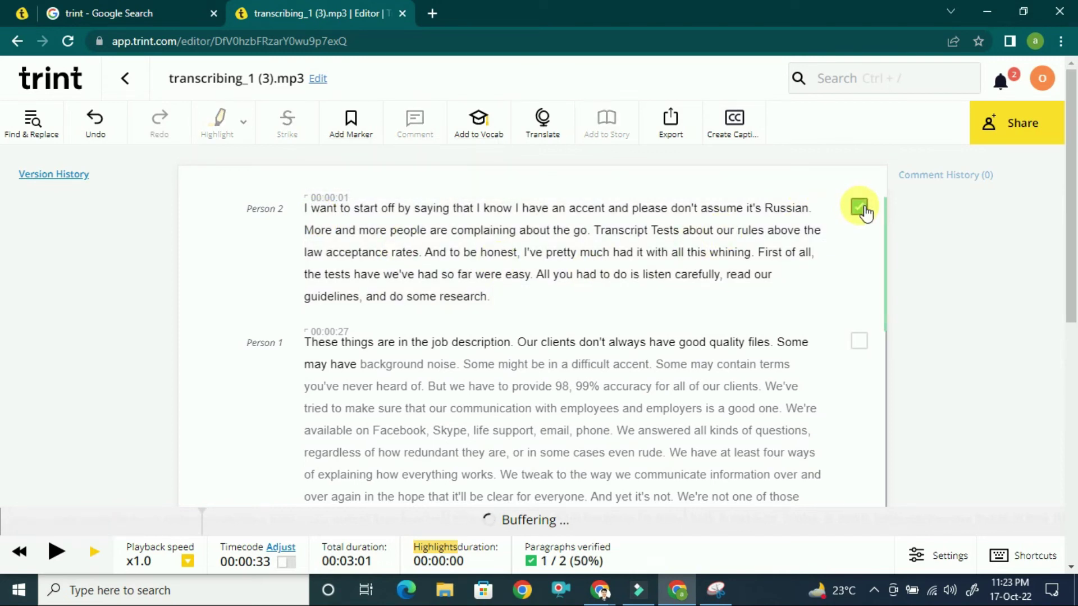
Split Person 1's text at "We've tried" into a new paragraph and verify the Person 1 paragraph
scroll(1073, 202, down, 2)
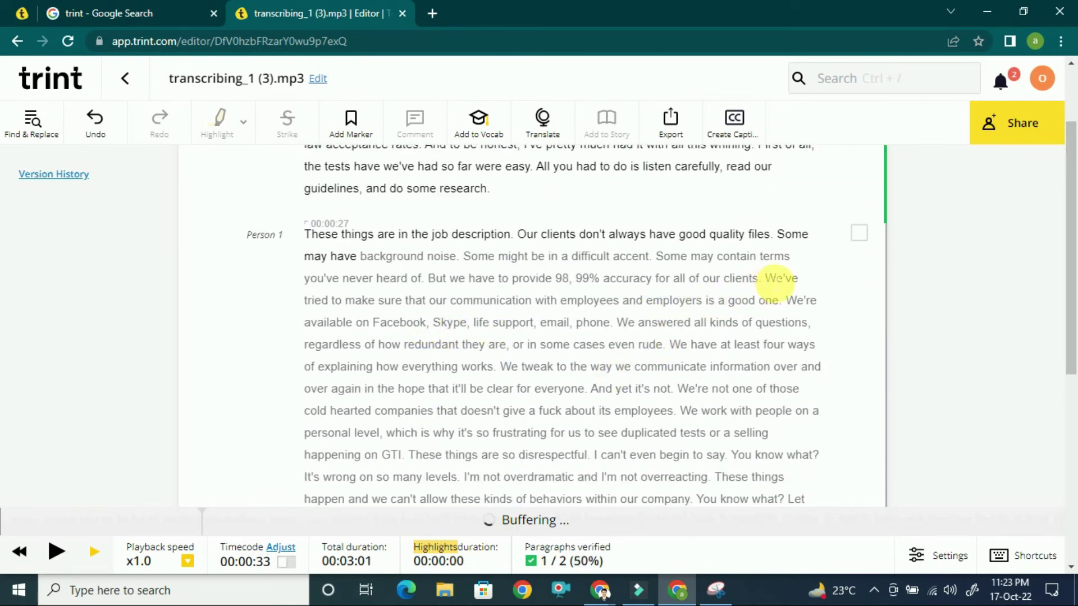
key(Return)
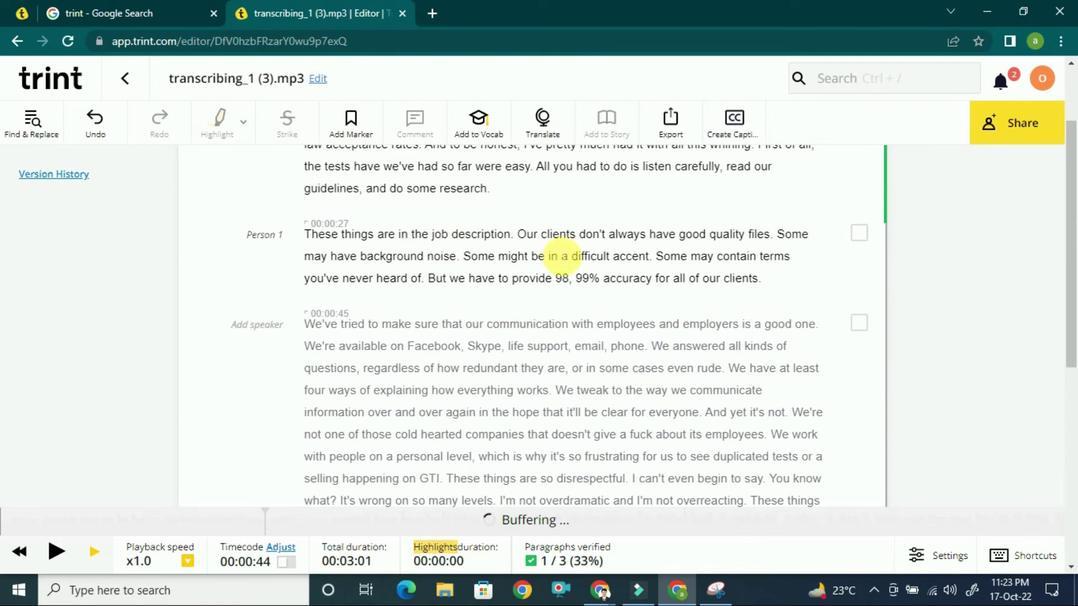
click(860, 232)
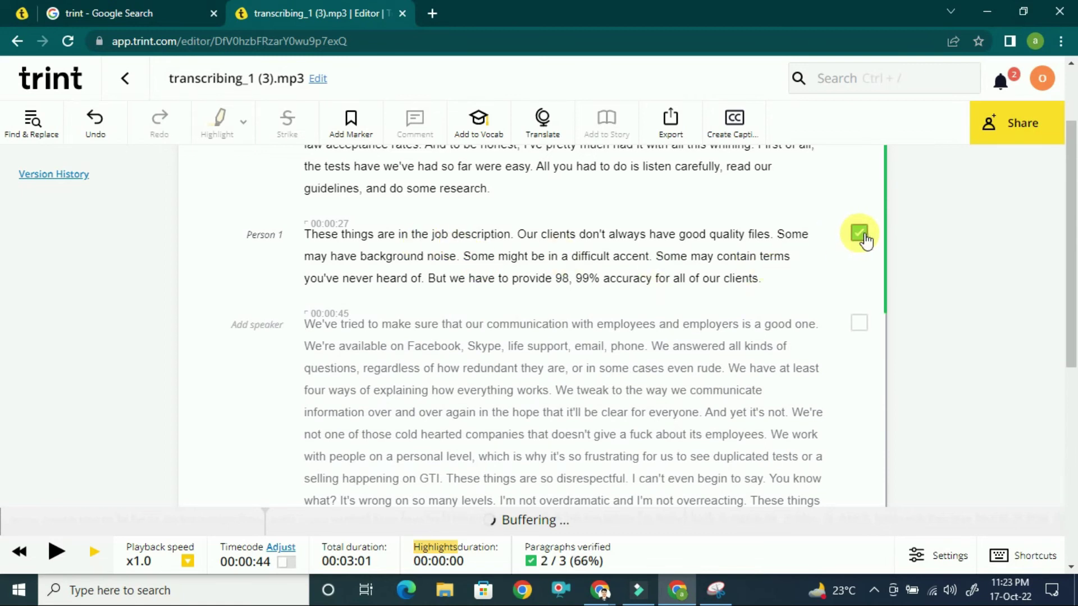
drag(1075, 253, 1076, 193)
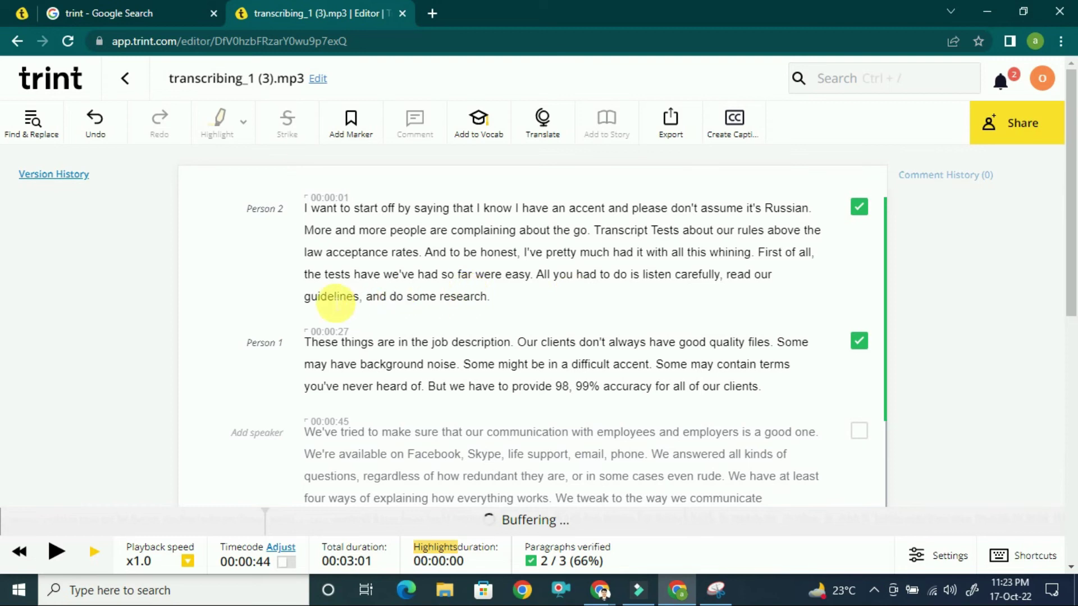
double_click(333, 297)
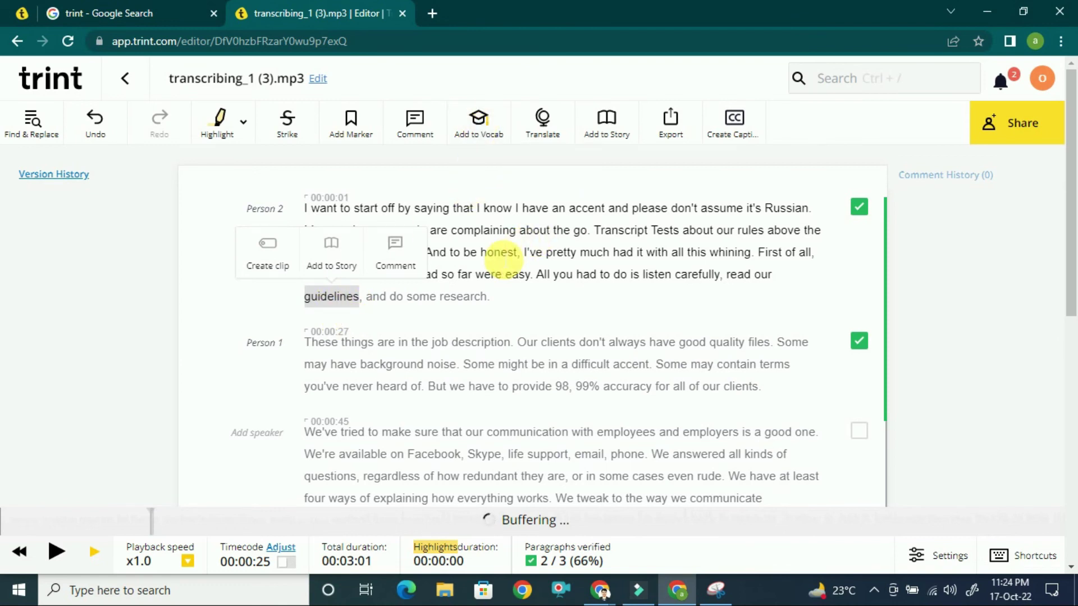
click(500, 252)
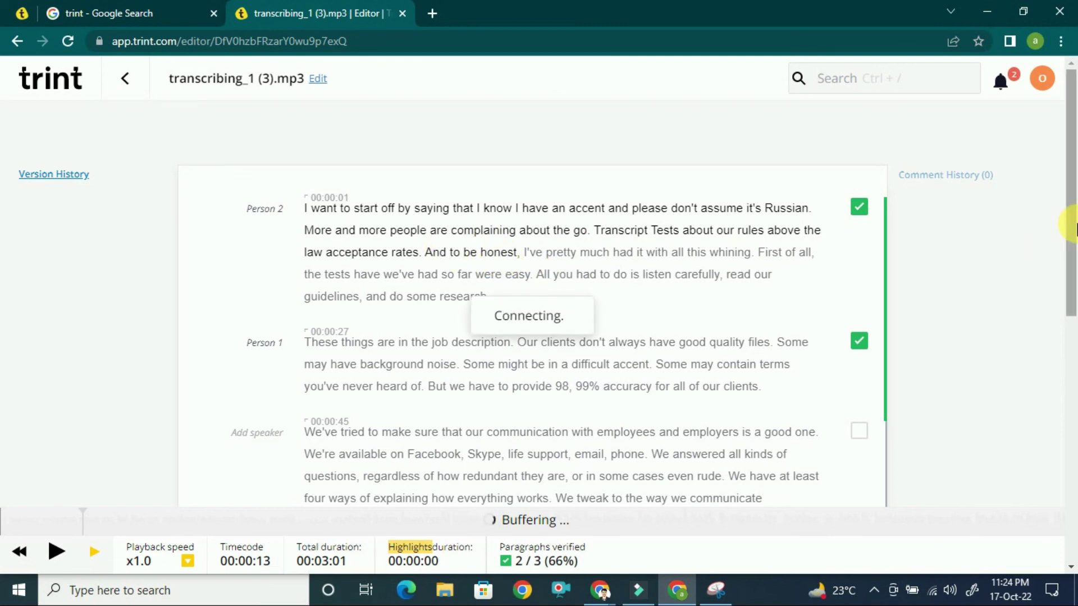
drag(1071, 229, 1074, 365)
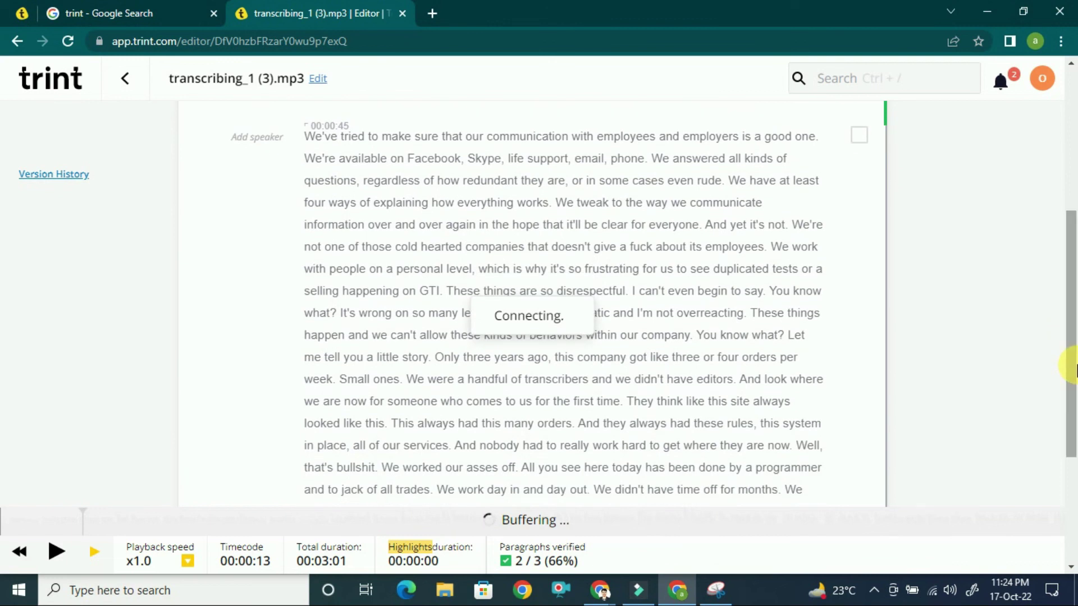
drag(1074, 367, 1074, 198)
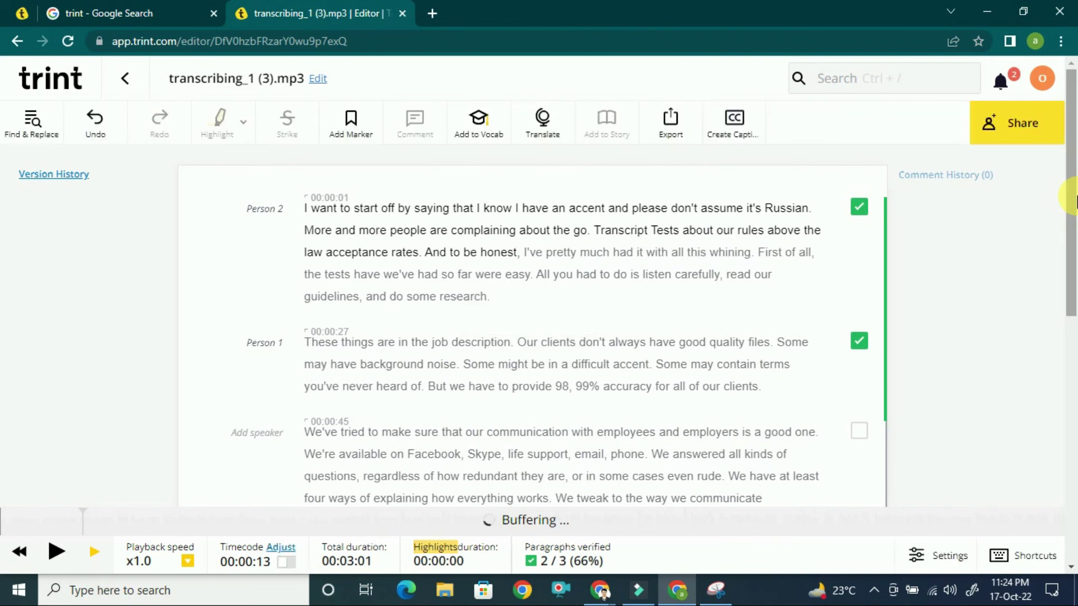